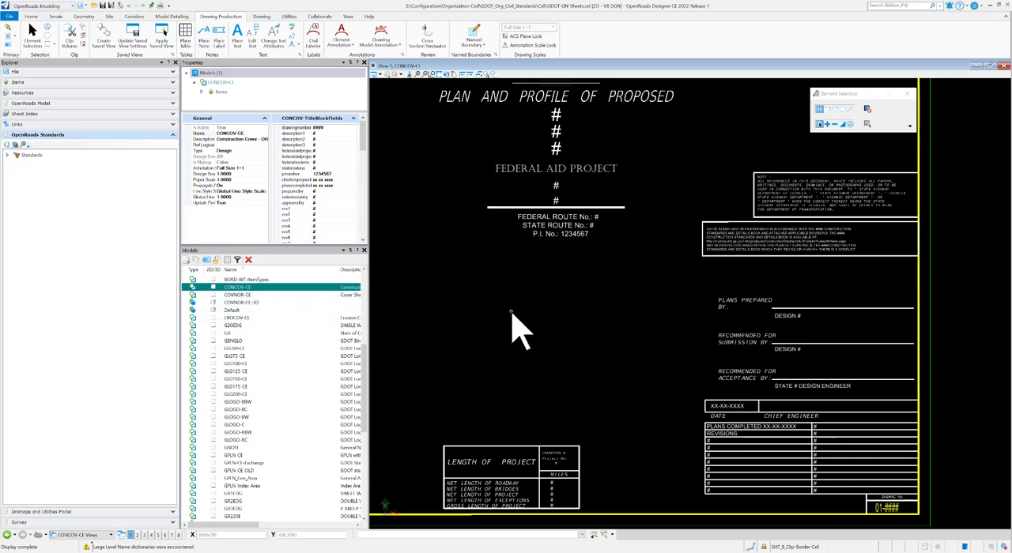
Step: Open the EROCOV-CE, GPLN-CE and GPLN-CE_OLD models one after another to view the erosion cover and general plan sheet borders
click(245, 318)
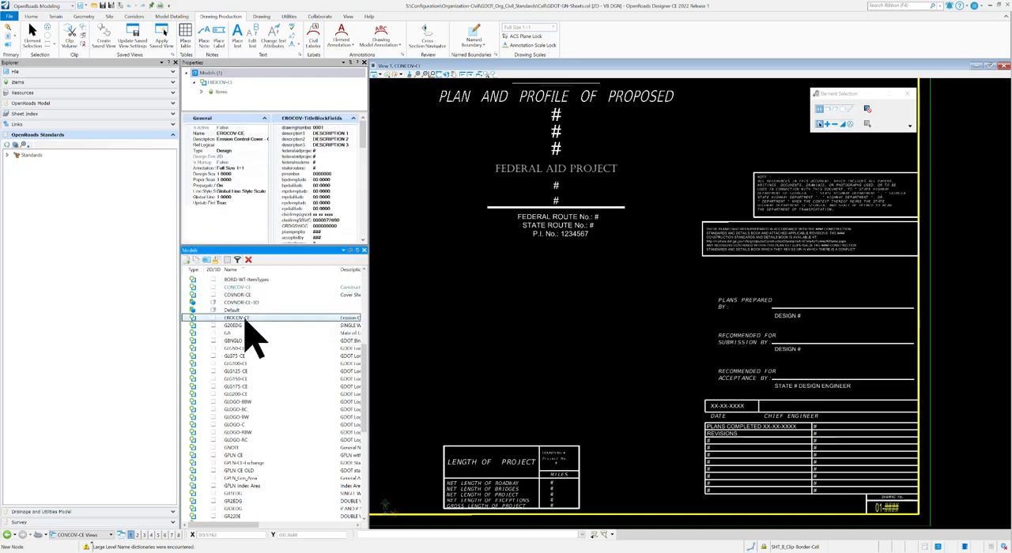
double_click(245, 320)
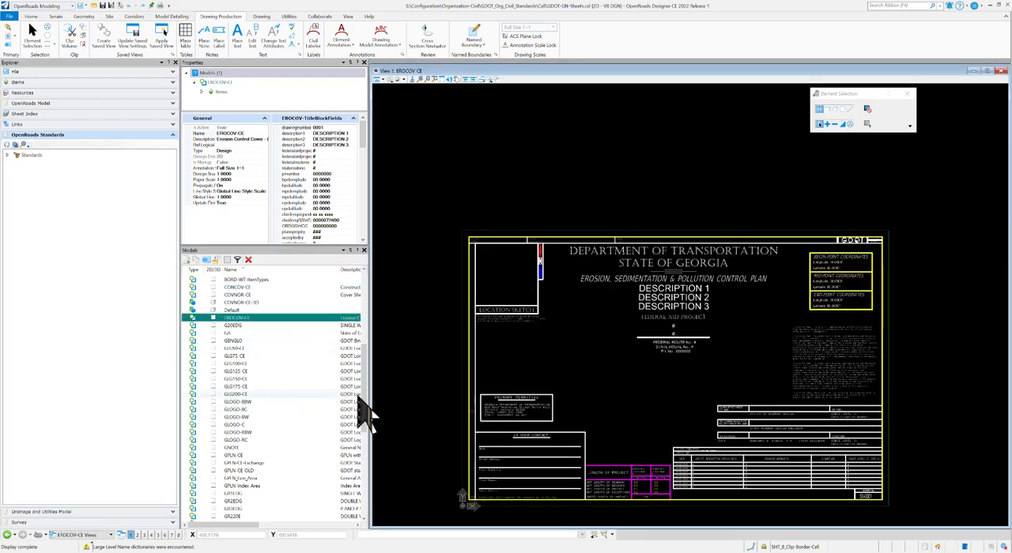
drag(368, 402, 372, 411)
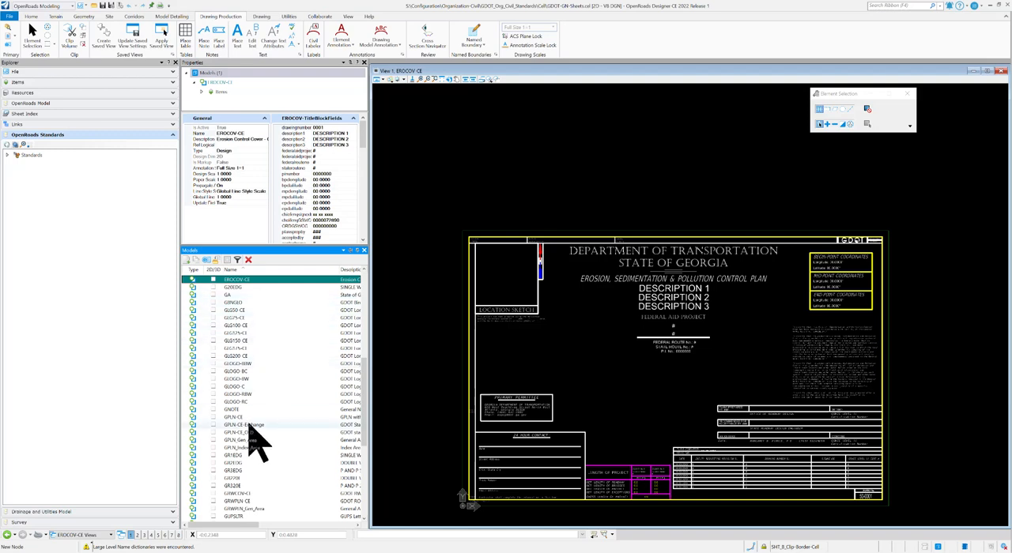
double_click(236, 417)
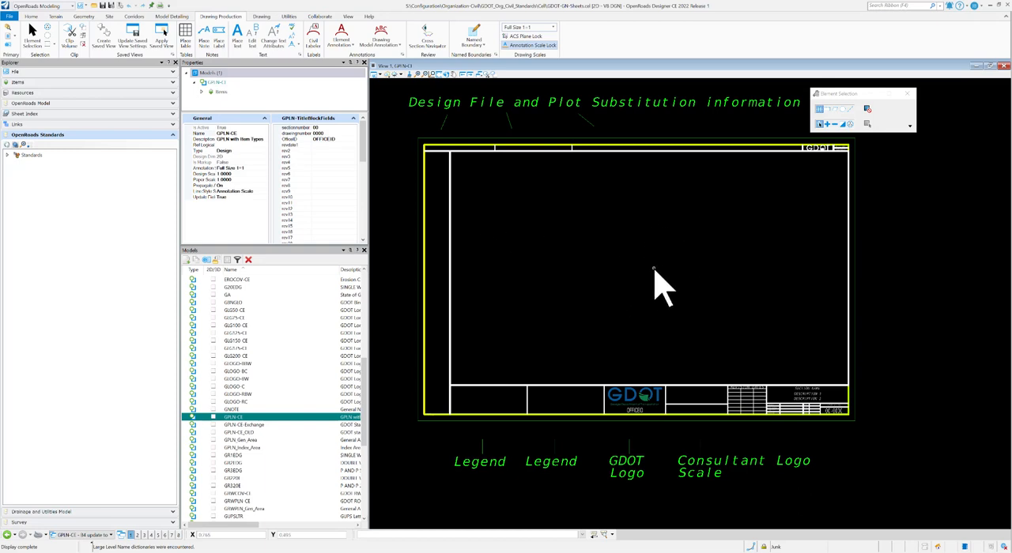
double_click(239, 433)
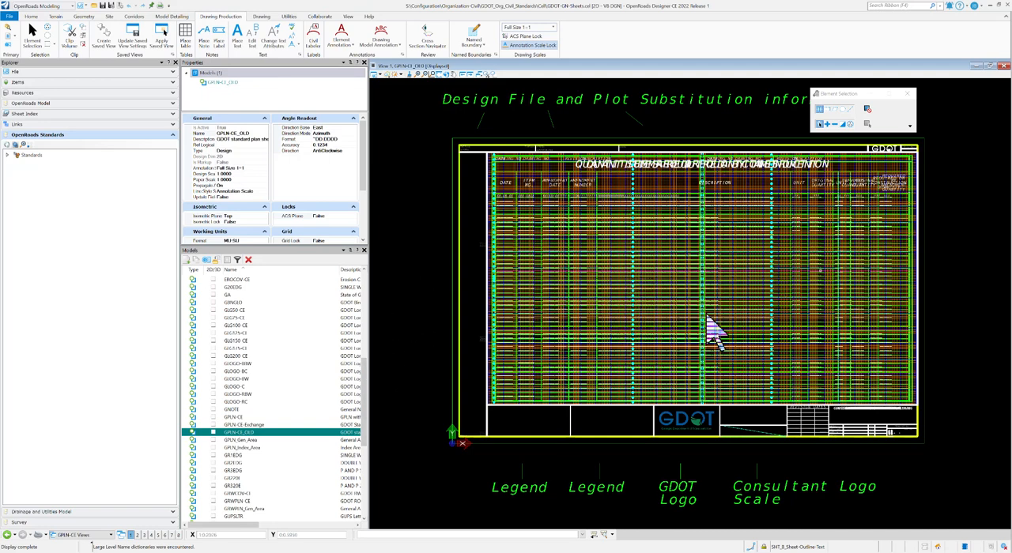
Step: Open the GNOTE model and select the dotted grid line along the left edge of the general notes sheet area
drag(368, 372, 368, 406)
double_click(243, 343)
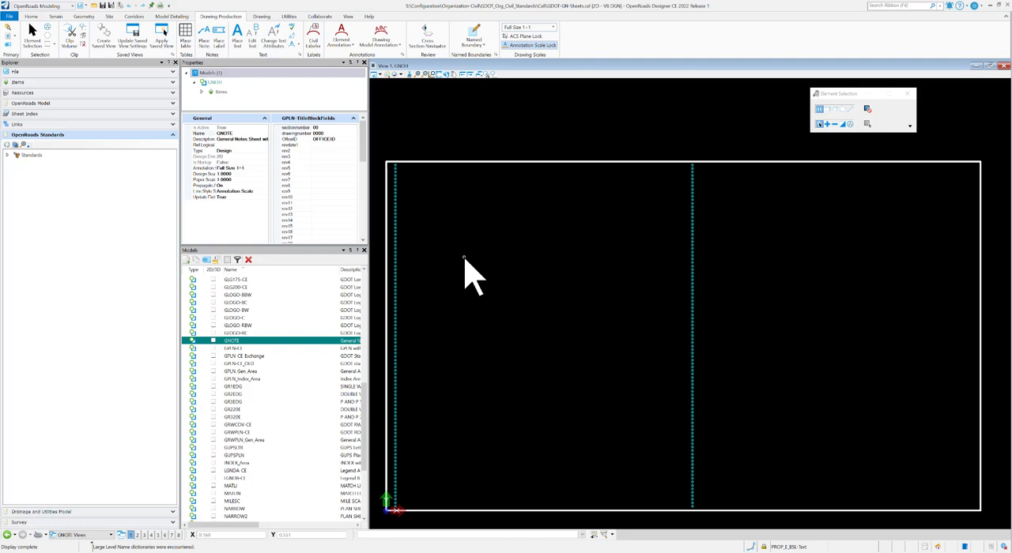
click(397, 271)
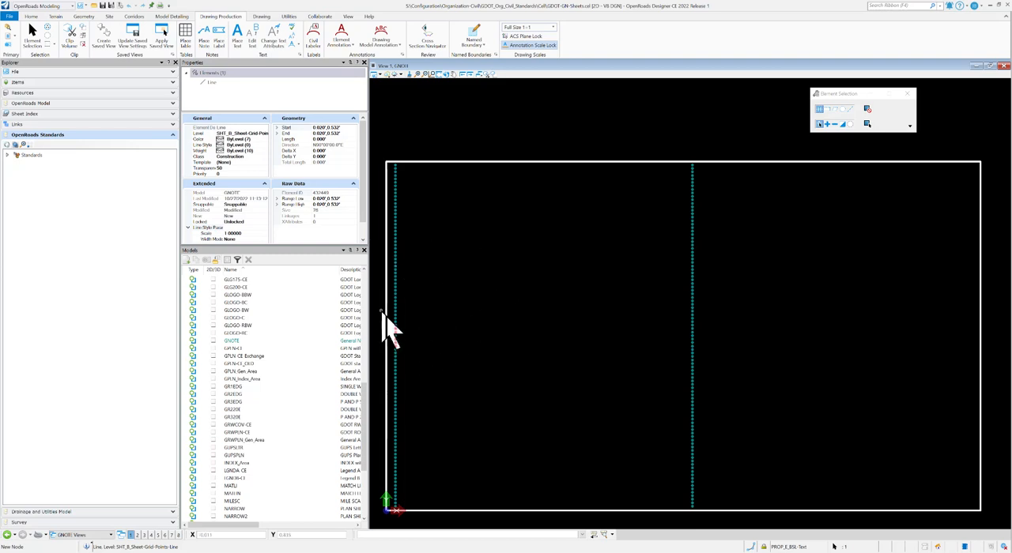
Step: Open the INDEX_Area, QAMO, QCON and REVSUM models in turn to view their sheet layouts
drag(366, 395, 355, 427)
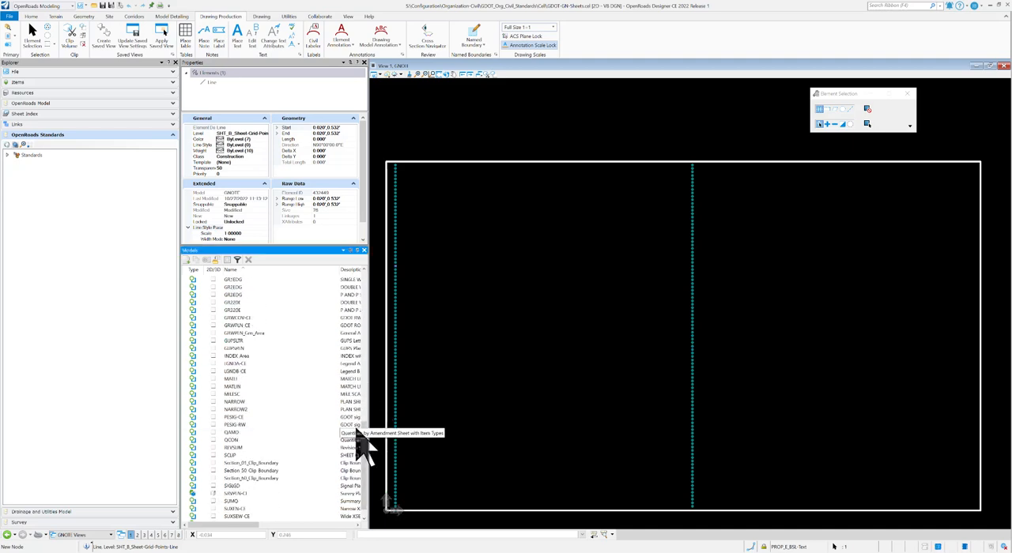
double_click(248, 356)
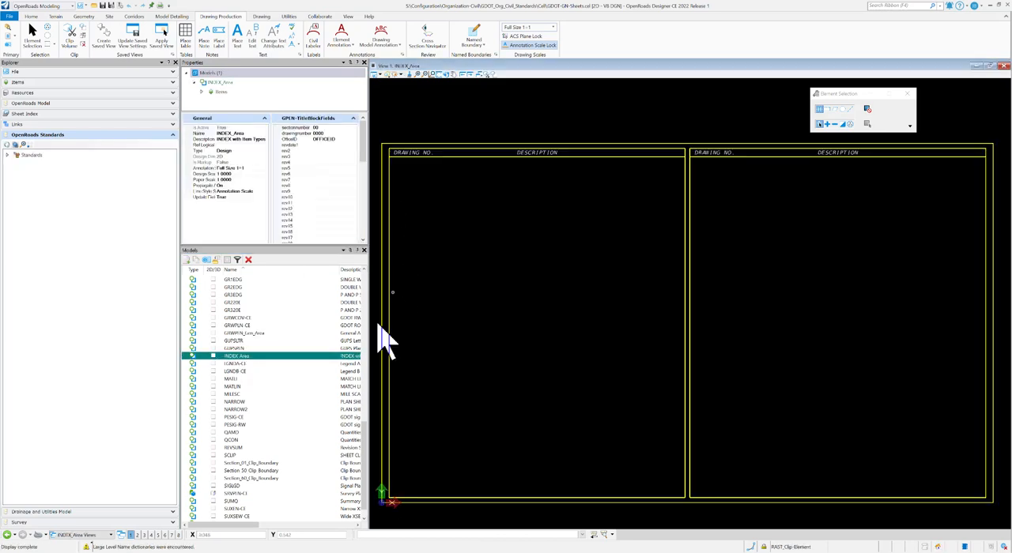
double_click(245, 432)
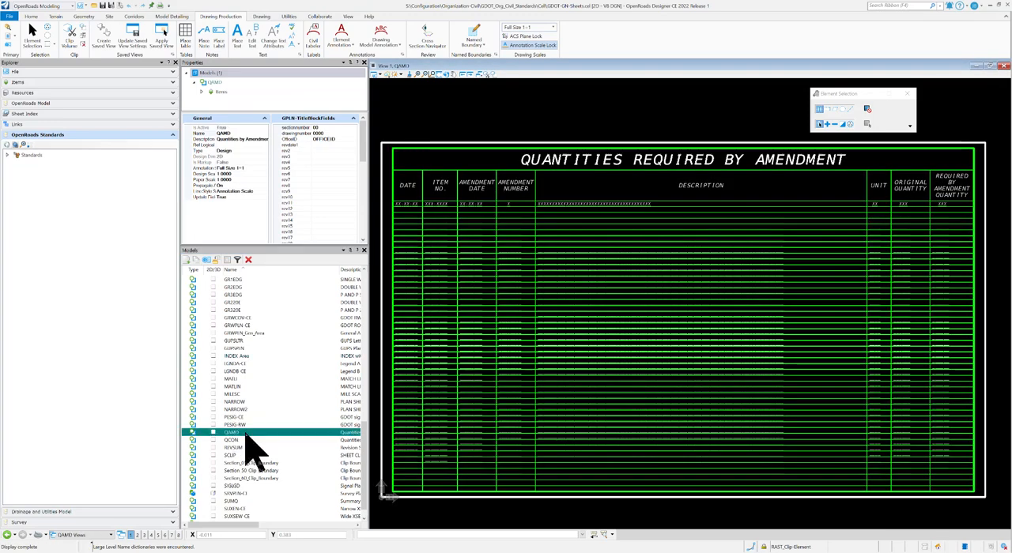
double_click(242, 440)
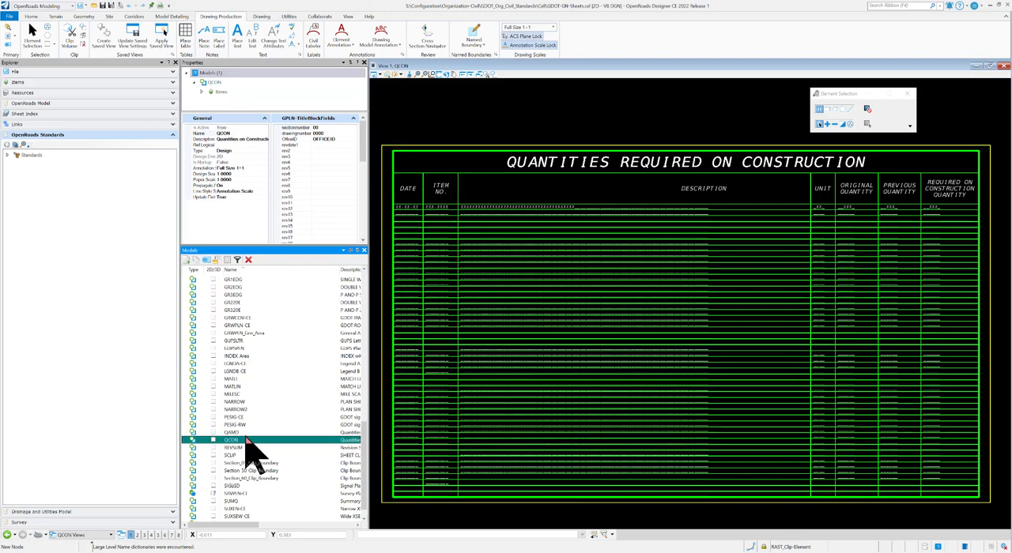
double_click(244, 448)
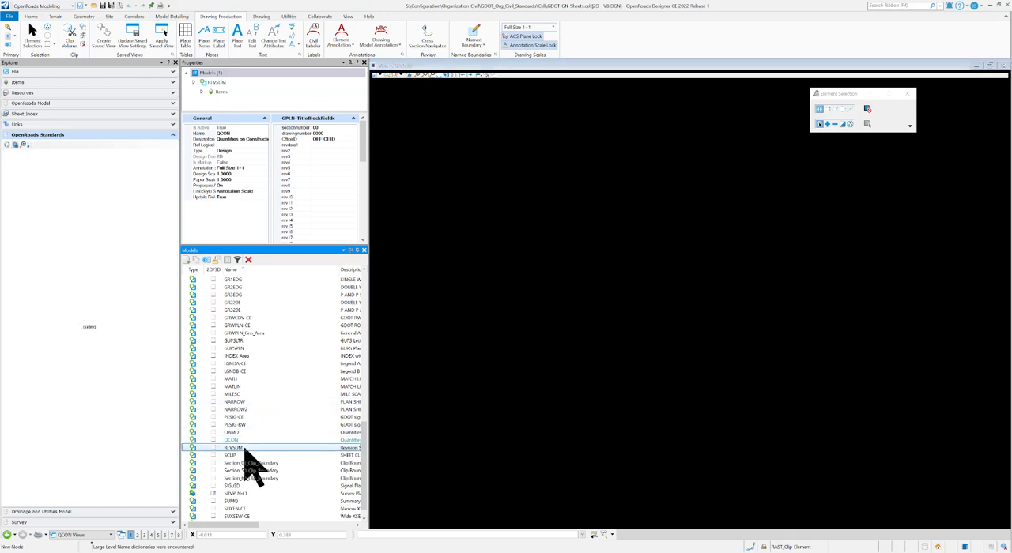
Step: Open the SUMQ and TYPS models in turn to view the summary of quantities and typical sections areas
double_click(237, 501)
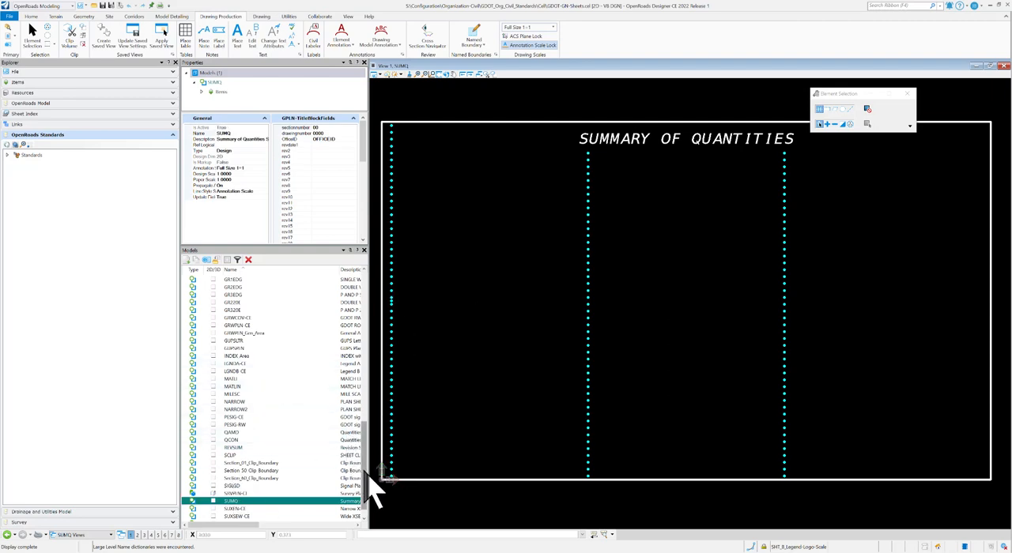
scroll(366, 477, down, 1)
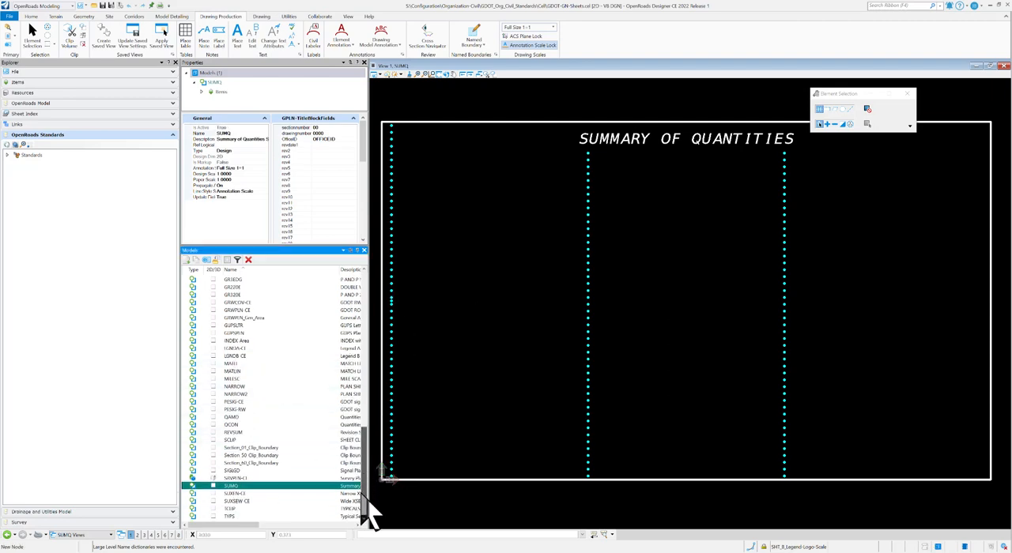
double_click(237, 517)
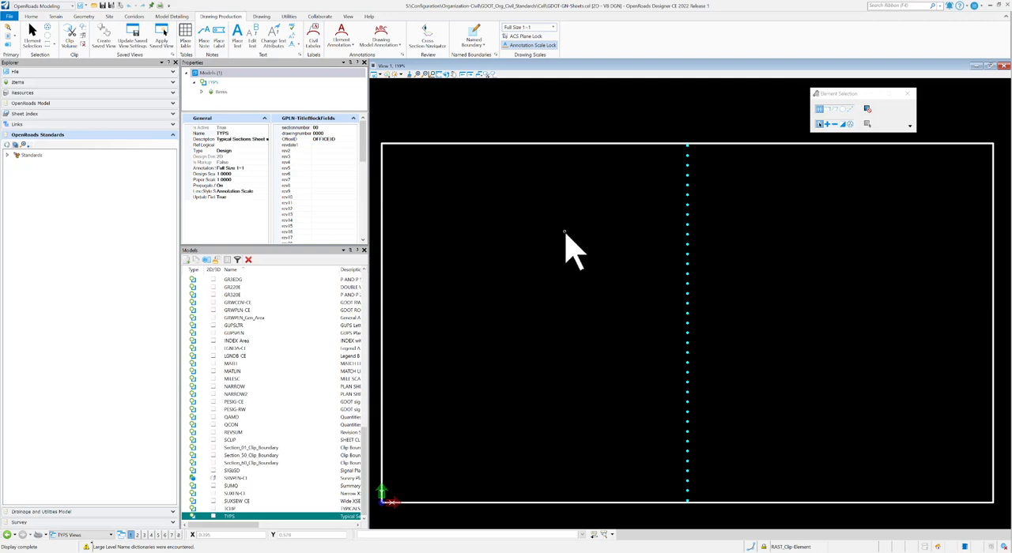
Step: Start placing a named boundary by drawing with the Full General Clip drawing boundary, and set 3 rows and 1 column
scroll(556, 245, down, 2)
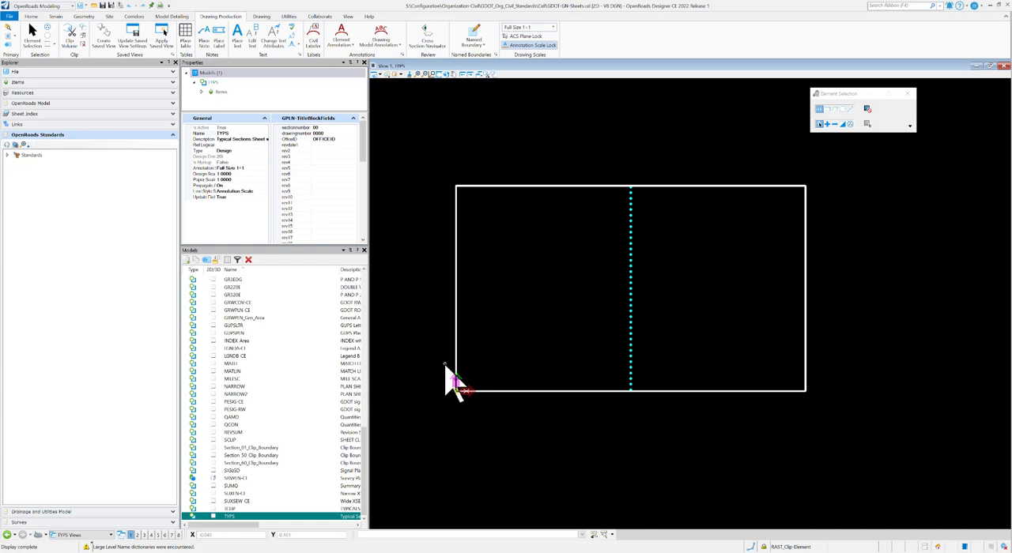
scroll(423, 382, down, 1)
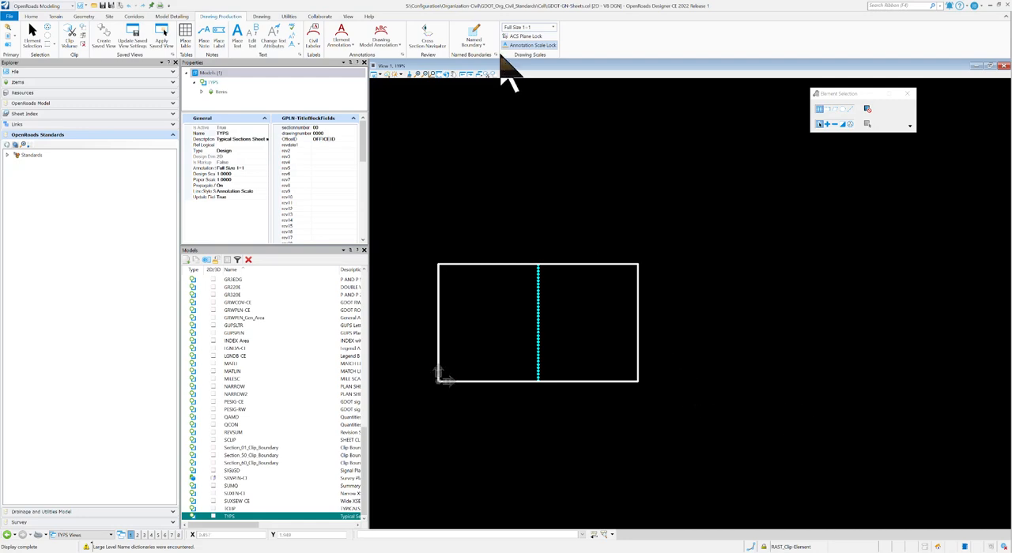
click(475, 38)
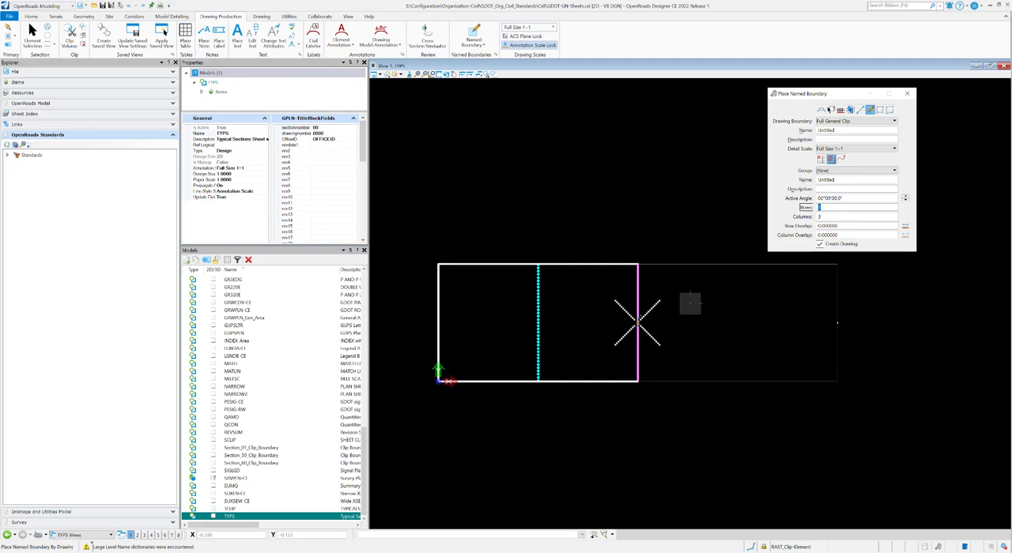
click(830, 235)
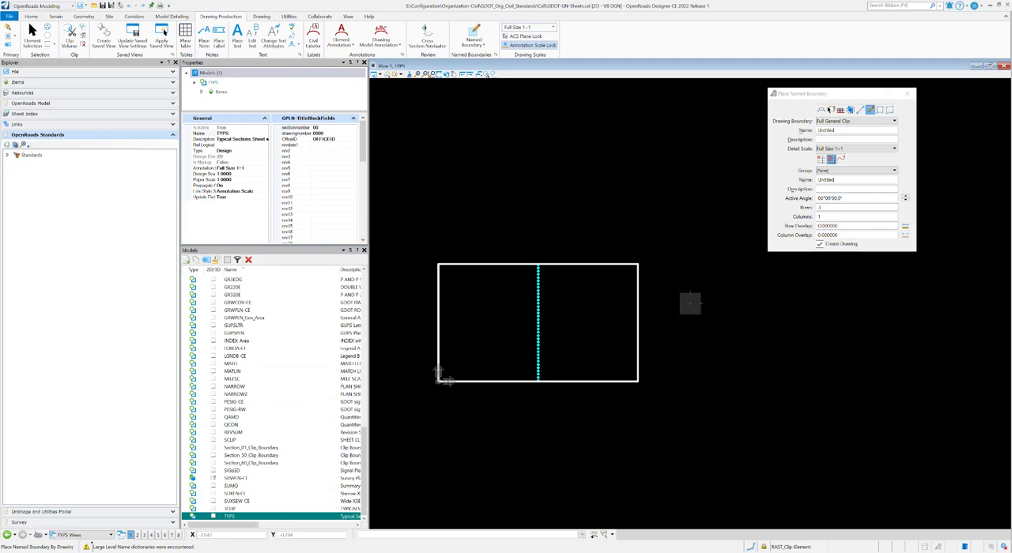
Step: Switch to the Plan and Cross Section Sheet Seed Definitions library, open XS Sheet - Narrow 20h 20v and examine its title block scale labels
click(289, 538)
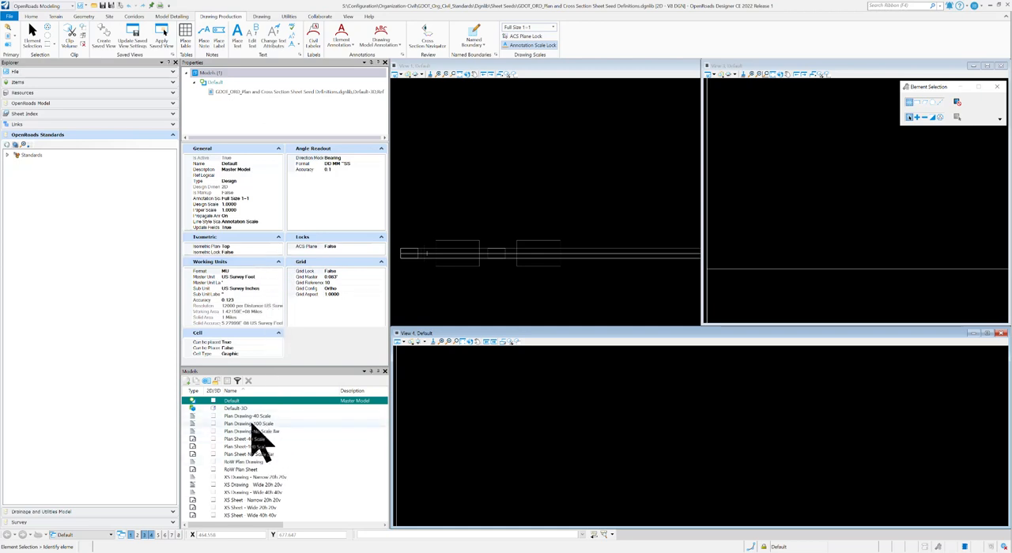
double_click(250, 501)
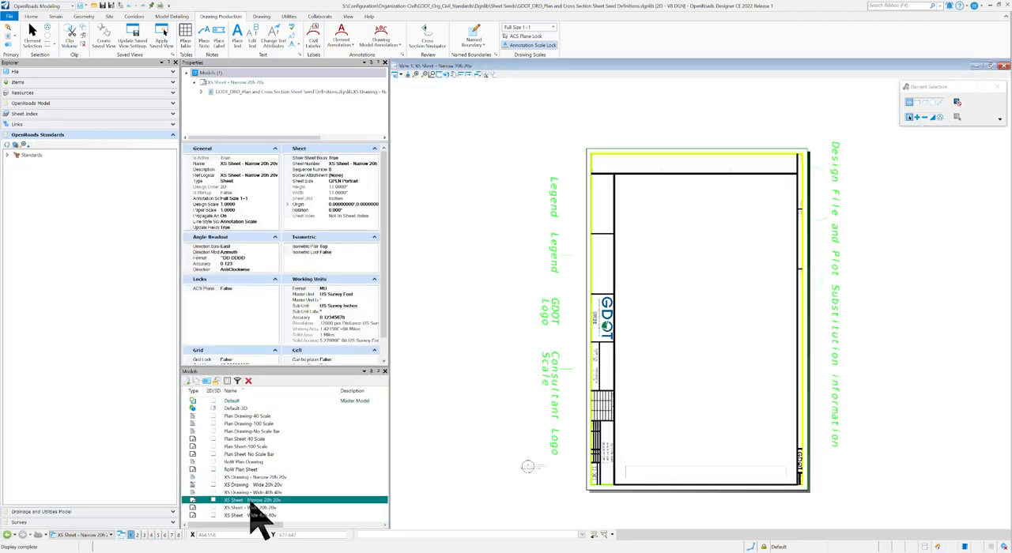
scroll(605, 388, up, 3)
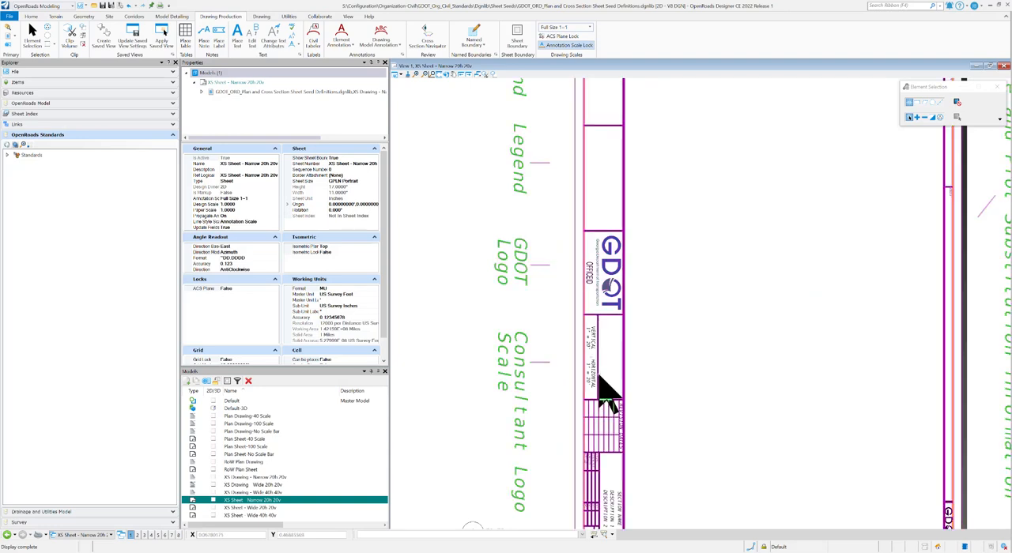
scroll(598, 376, up, 6)
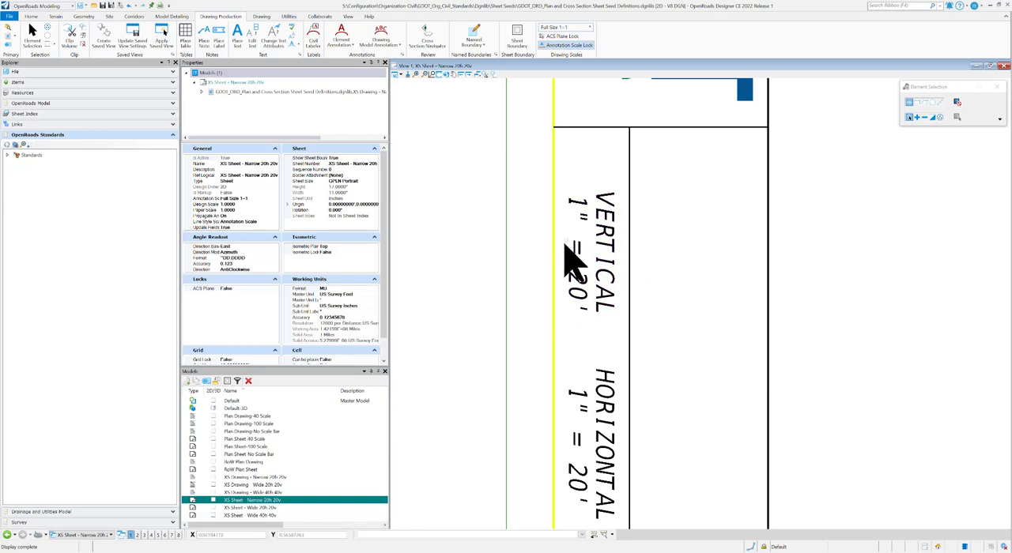
scroll(564, 246, down, 2)
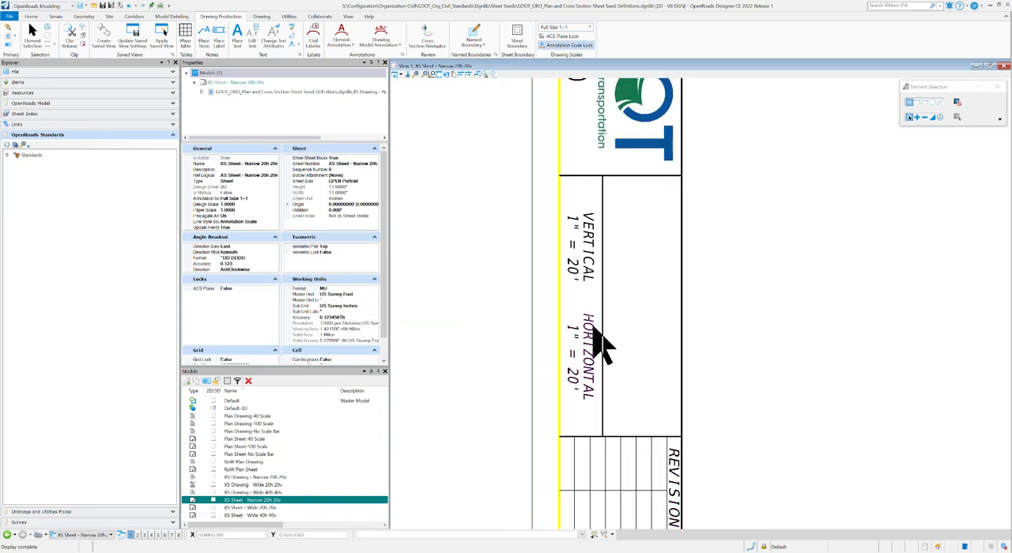
scroll(565, 348, down, 4)
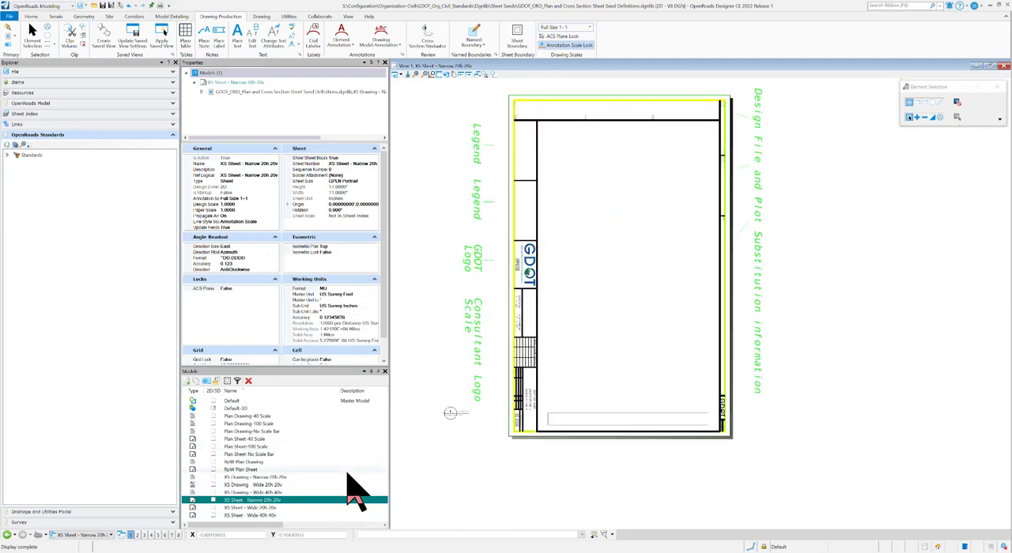
Step: Open the Plan Sheet-40 Scale model and examine the legends, scale bar and revision block along its lower border
double_click(242, 440)
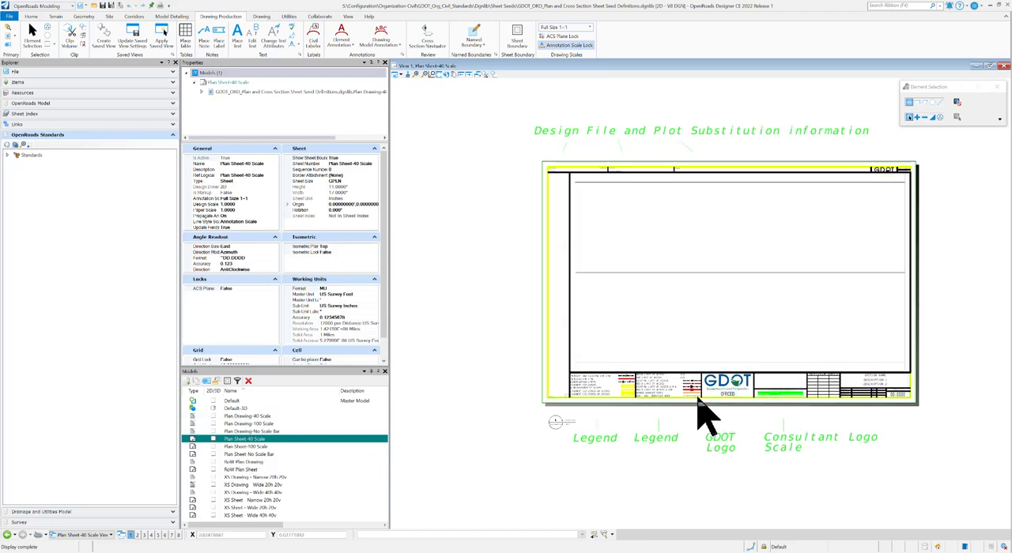
scroll(614, 408, up, 2)
scroll(614, 408, up, 2)
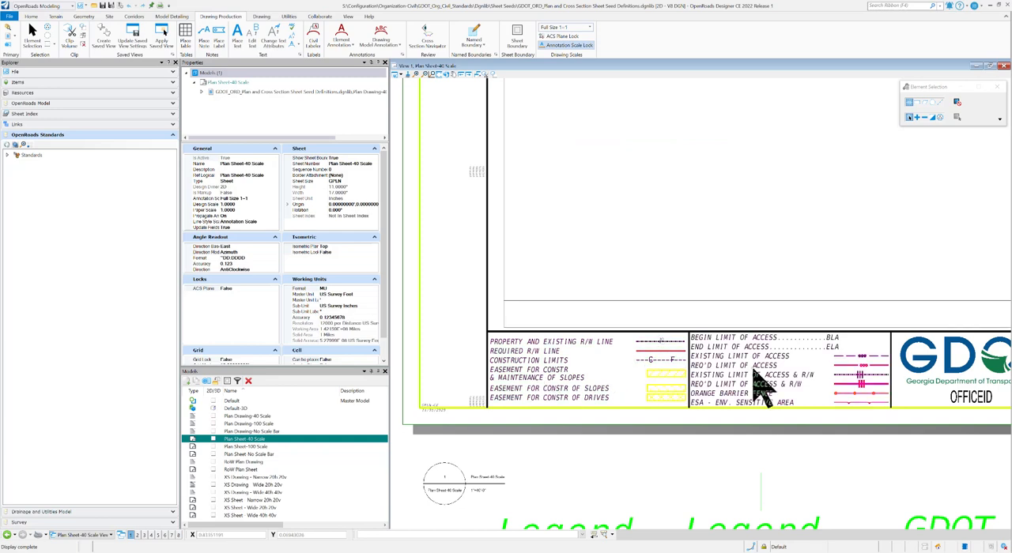
scroll(466, 363, down, 5)
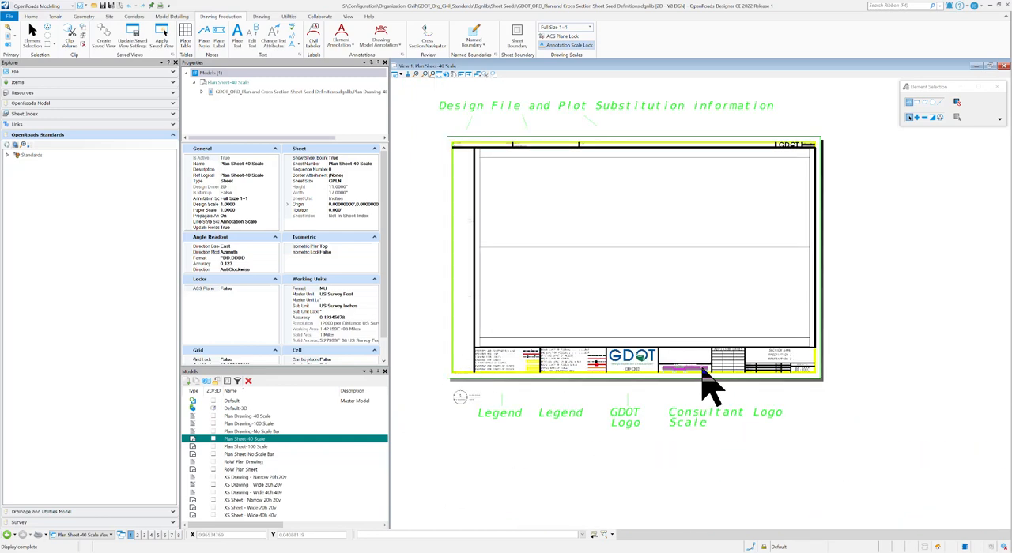
scroll(700, 384, up, 3)
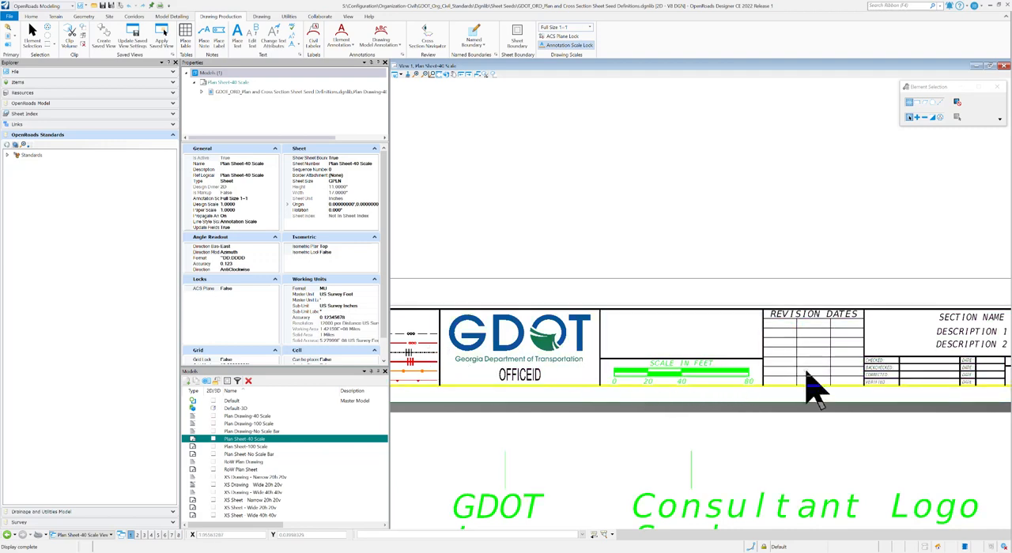
scroll(806, 386, down, 2)
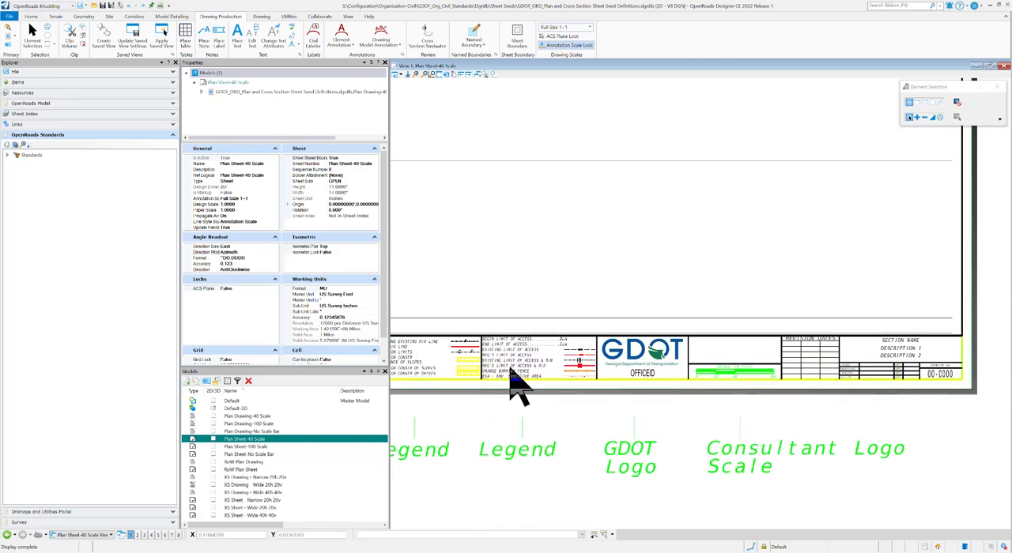
Step: Open Plan Sheet-100 Scale and Plan Sheet-No Scale Bar in turn, and examine the latter's empty scale area beside the GDOT logo
double_click(250, 447)
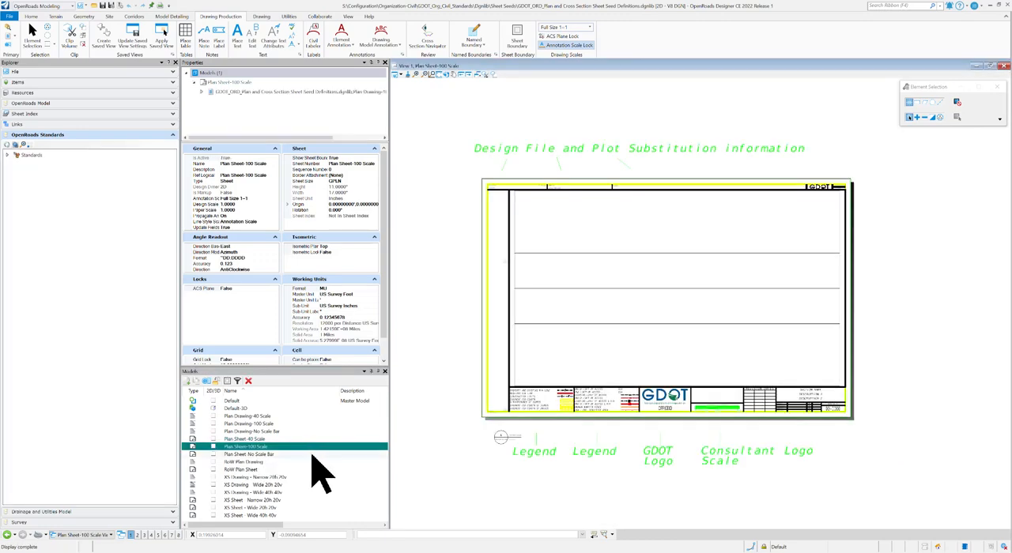
double_click(226, 455)
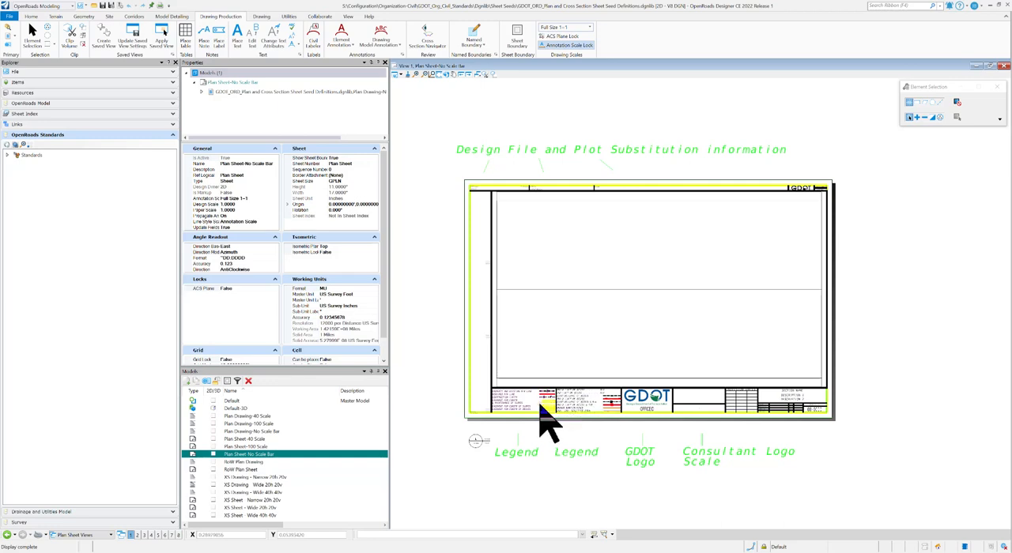
scroll(695, 399, up, 2)
scroll(690, 382, up, 2)
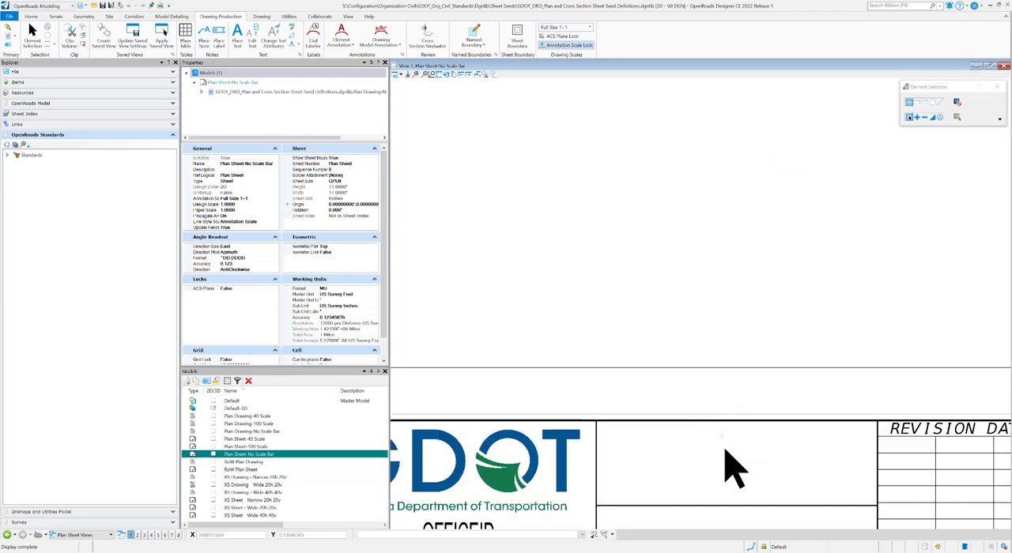
scroll(707, 312, down, 1)
scroll(724, 436, up, 1)
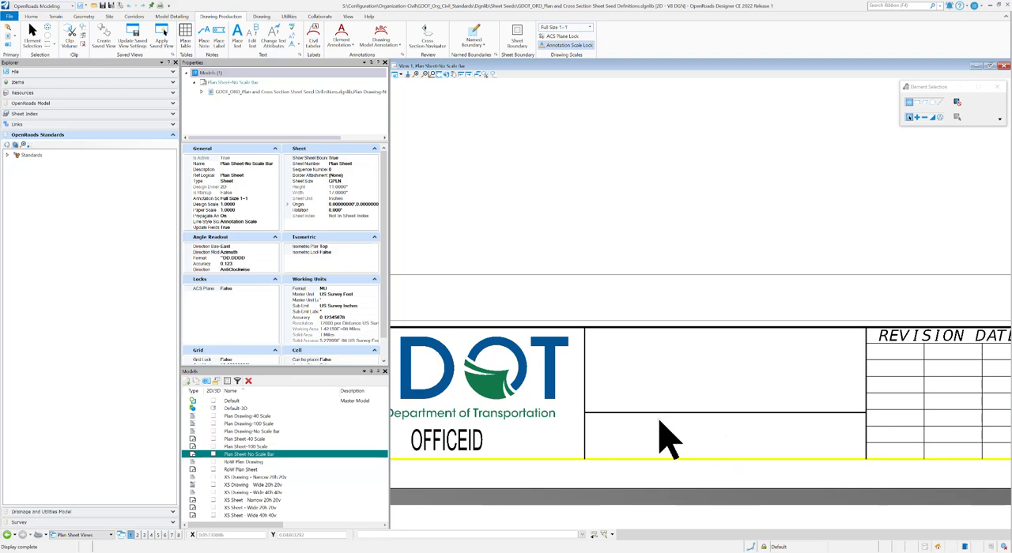
scroll(640, 356, down, 3)
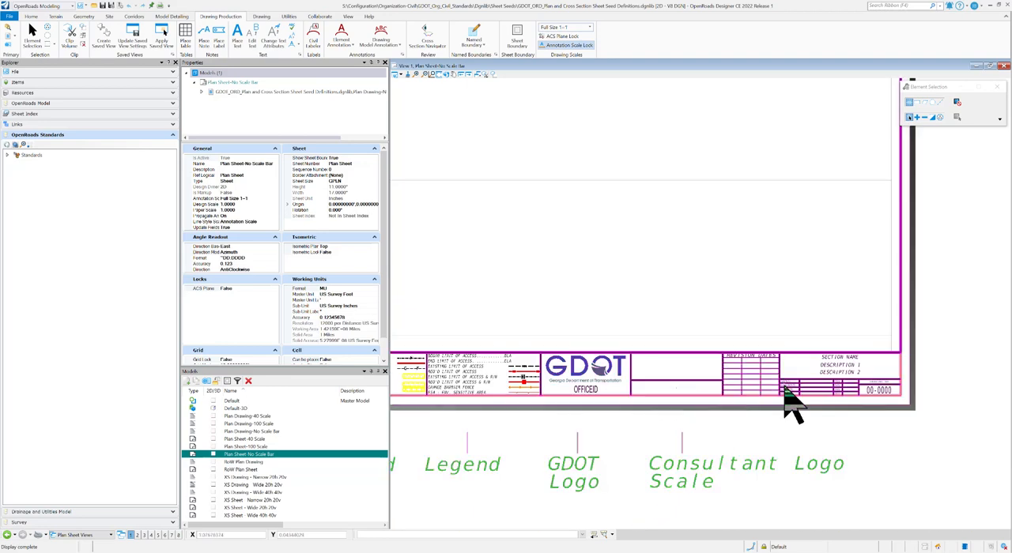
scroll(771, 399, down, 2)
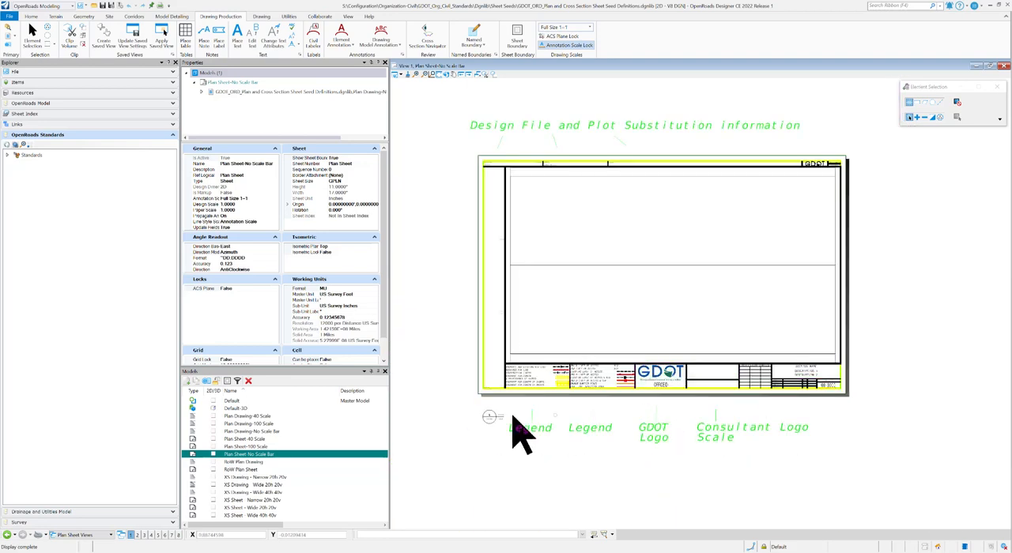